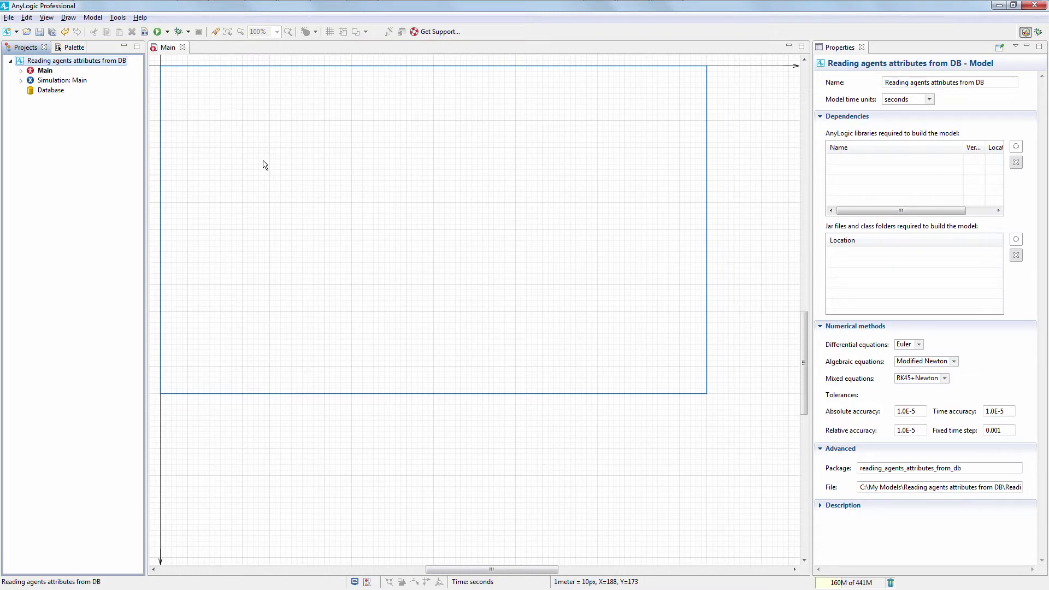
Step: Drag an Agent from the Agent palette onto the Main diagram to start the New agent wizard
{"action": "left_click", "coordinate": [78, 47]}
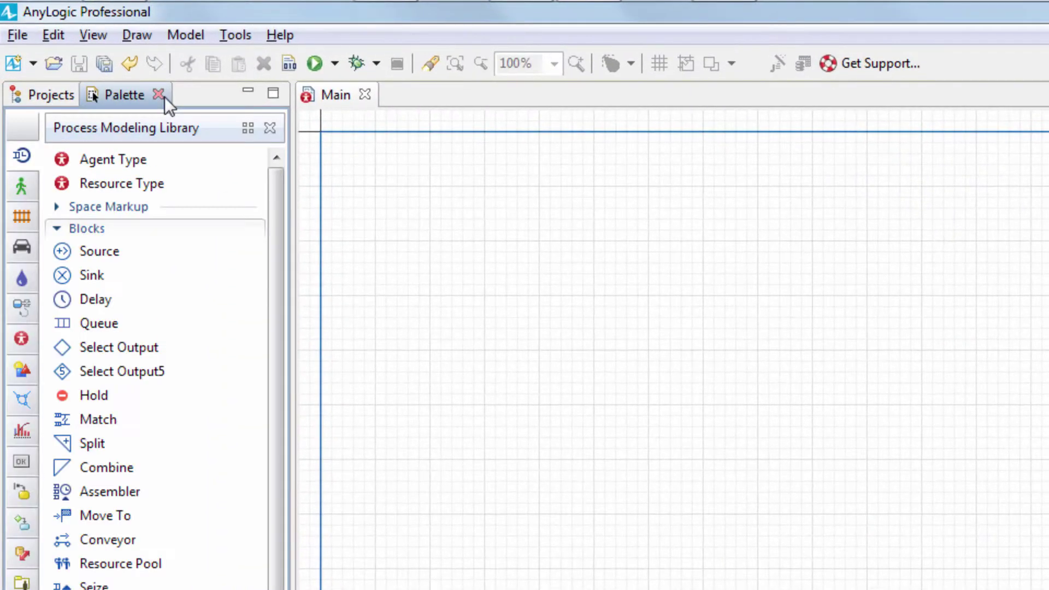
{"action": "left_click", "coordinate": [25, 336]}
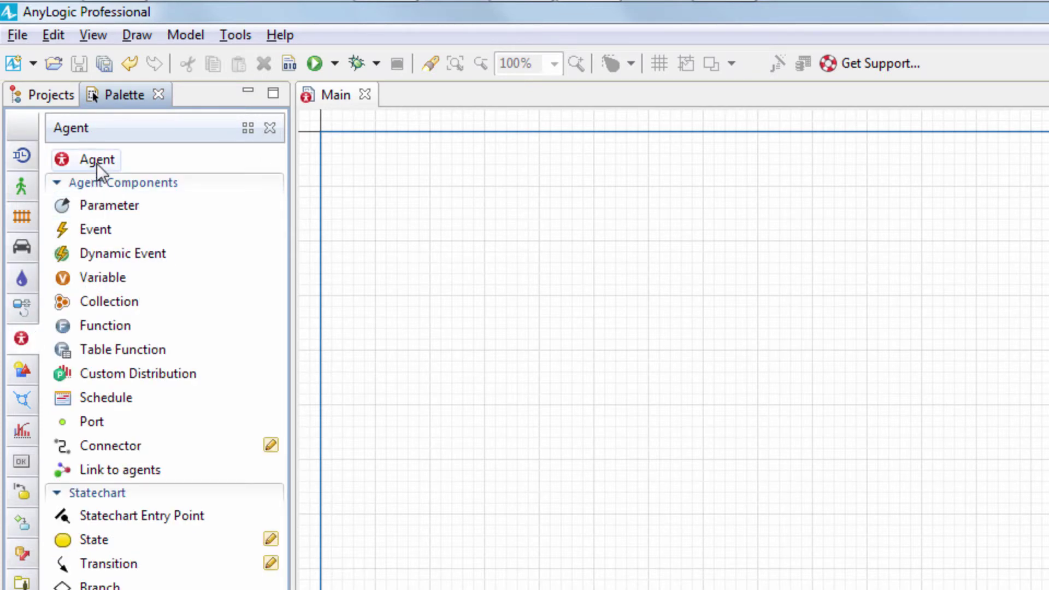
{"action": "mouse_move", "coordinate": [99, 160]}
{"action": "left_mouse_down"}
{"action": "mouse_move", "coordinate": [243, 161]}
{"action": "mouse_move", "coordinate": [386, 184]}
{"action": "left_mouse_up"}
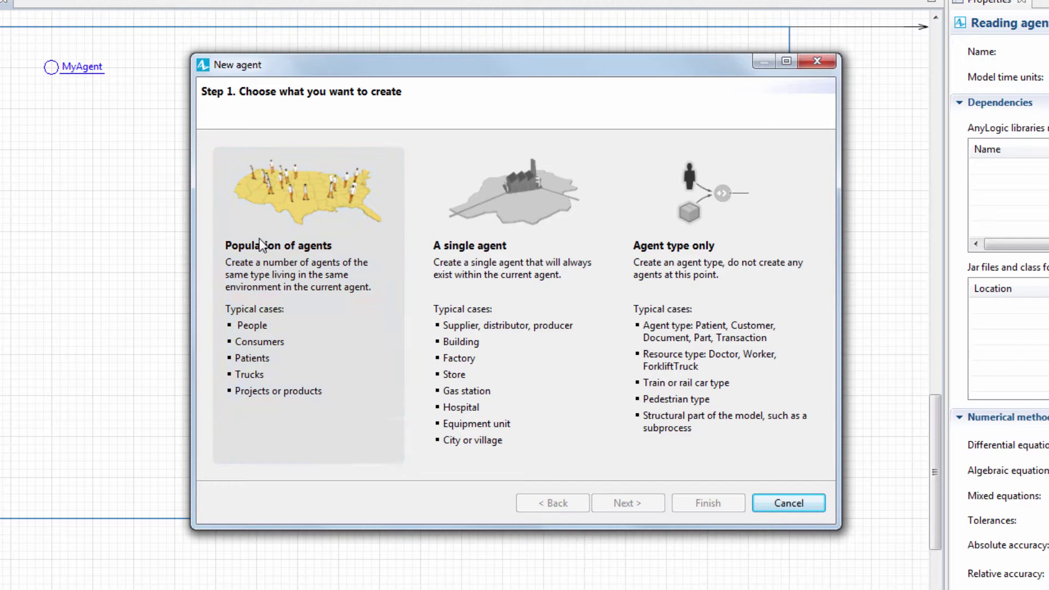
Step: Create a friends population of a new Friend agent type, with parameters from a database table
{"action": "left_click", "coordinate": [259, 243]}
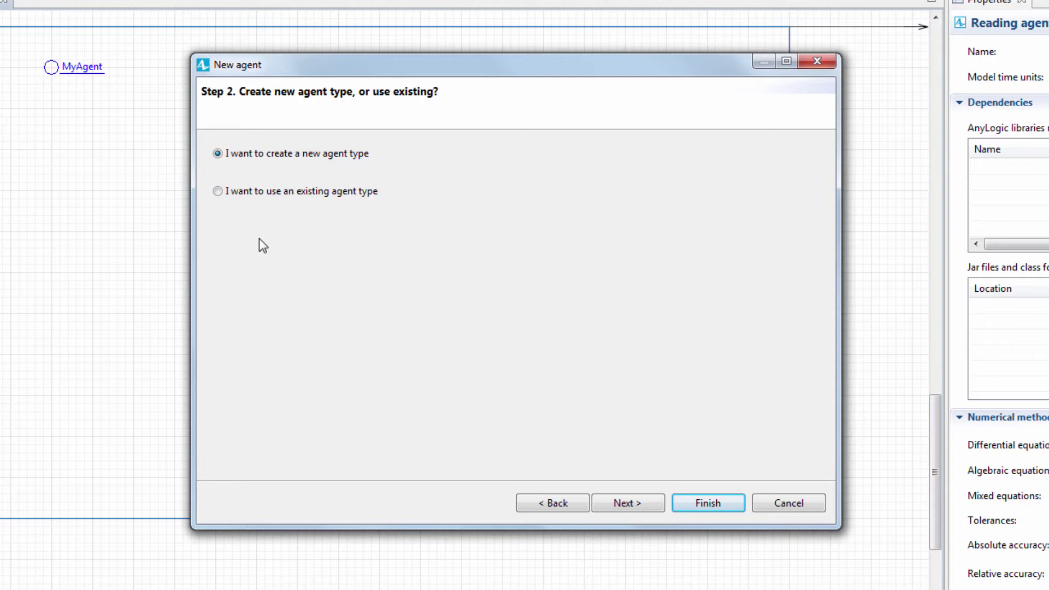
{"action": "left_click", "coordinate": [627, 502]}
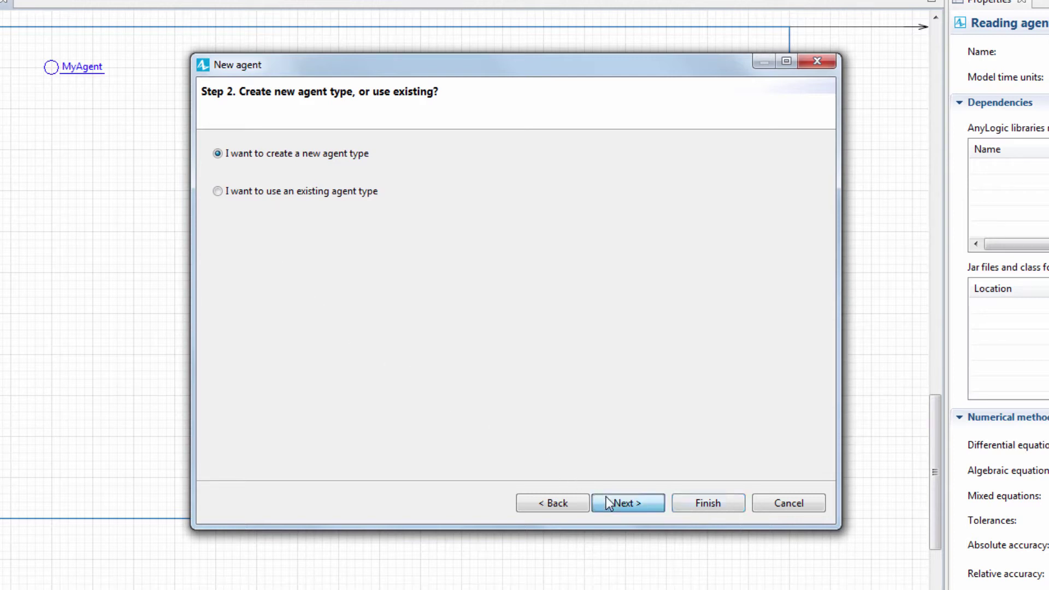
{"action": "type", "text": "Fr"}
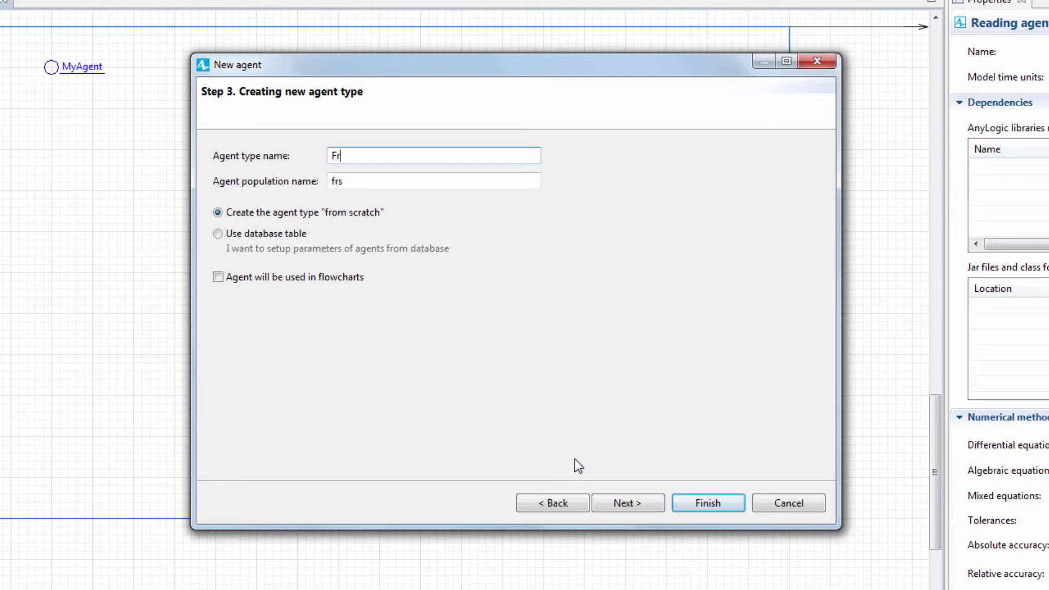
{"action": "type", "text": "iend"}
{"action": "left_click", "coordinate": [302, 234]}
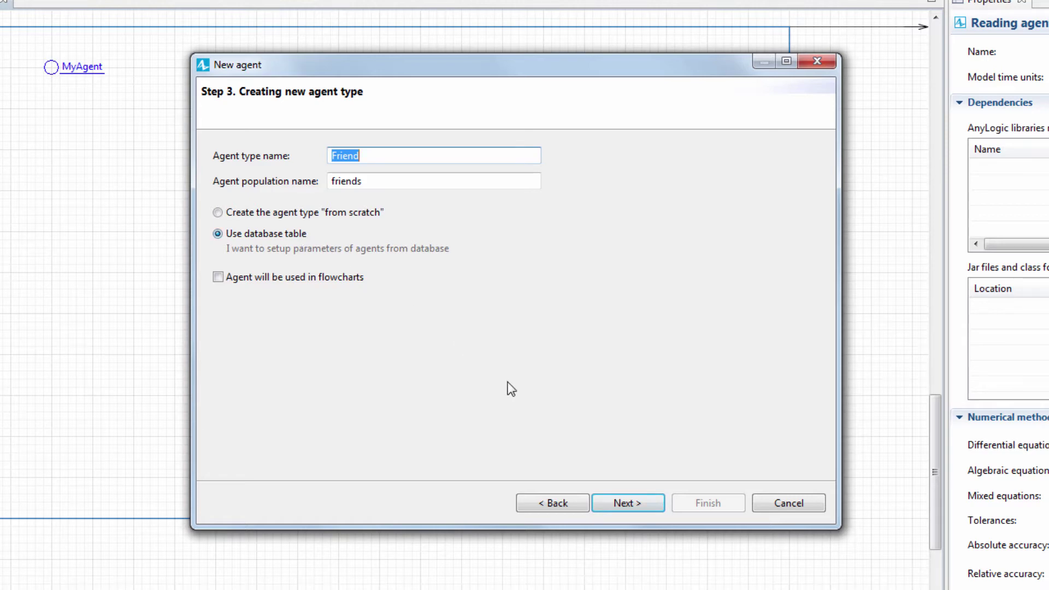
{"action": "left_click", "coordinate": [625, 504]}
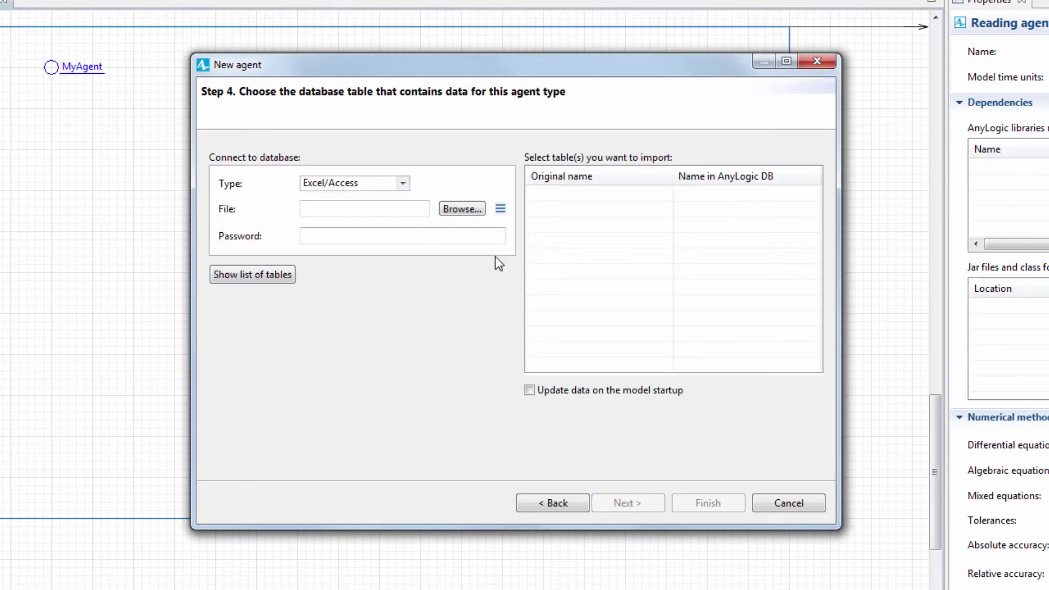
Step: Connect the Friends.xlsx spreadsheet from the model folder so Sheet1 is offered for import
{"action": "left_click", "coordinate": [469, 211]}
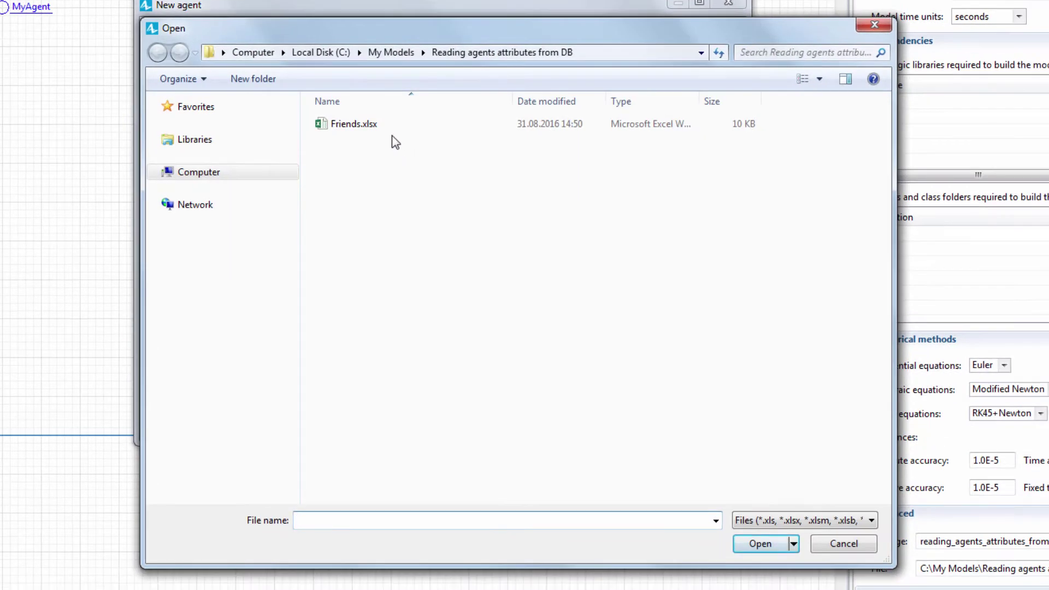
{"action": "left_click", "coordinate": [383, 128]}
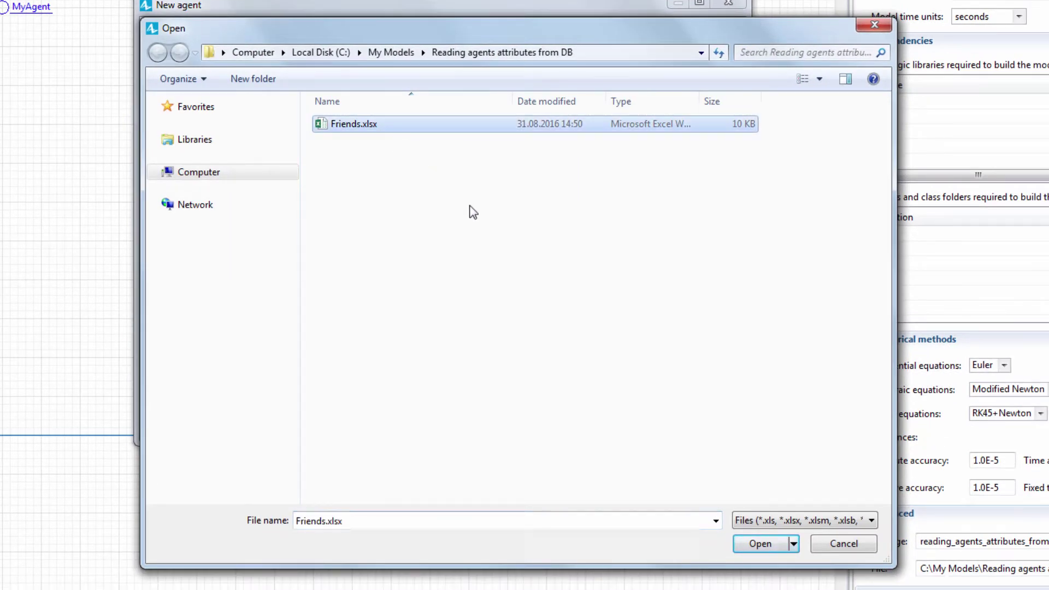
{"action": "left_click", "coordinate": [747, 544]}
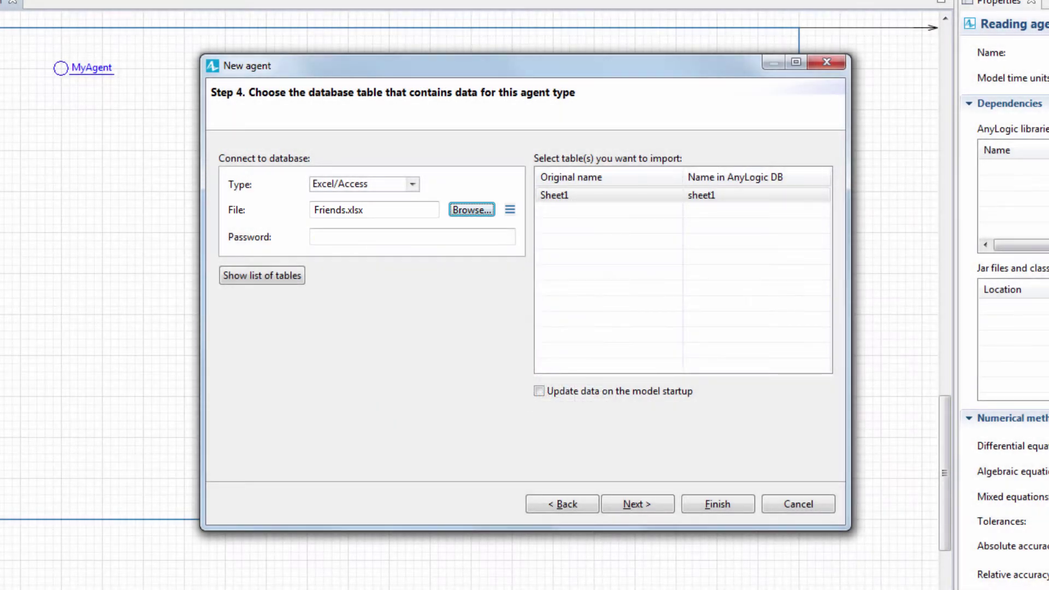
Step: Accept the sheet1 column mapping for firstName, lastName, sex and age and finish the population
{"action": "left_click", "coordinate": [664, 504]}
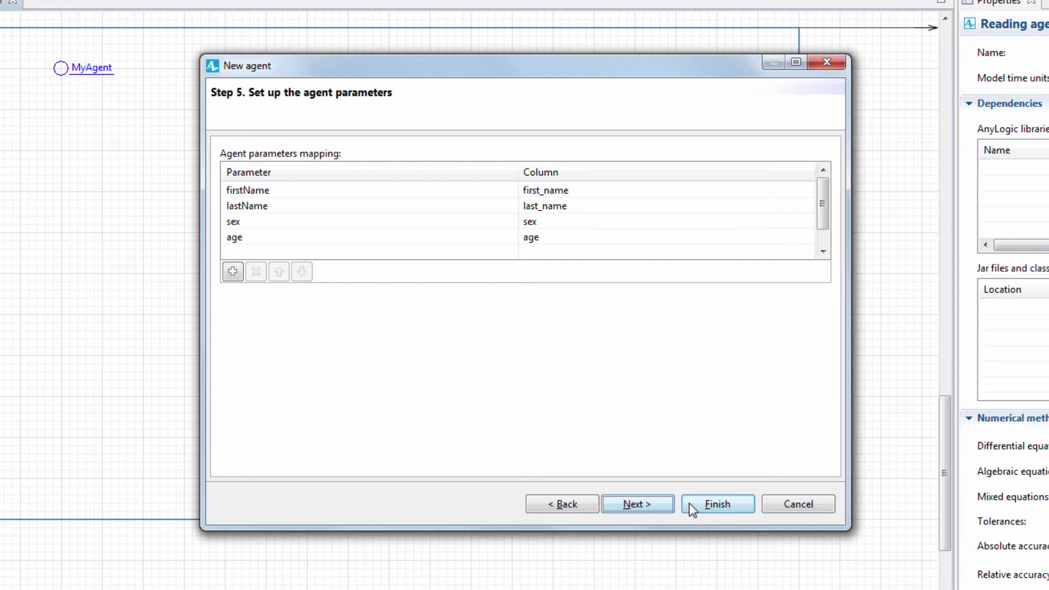
{"action": "left_click", "coordinate": [688, 503]}
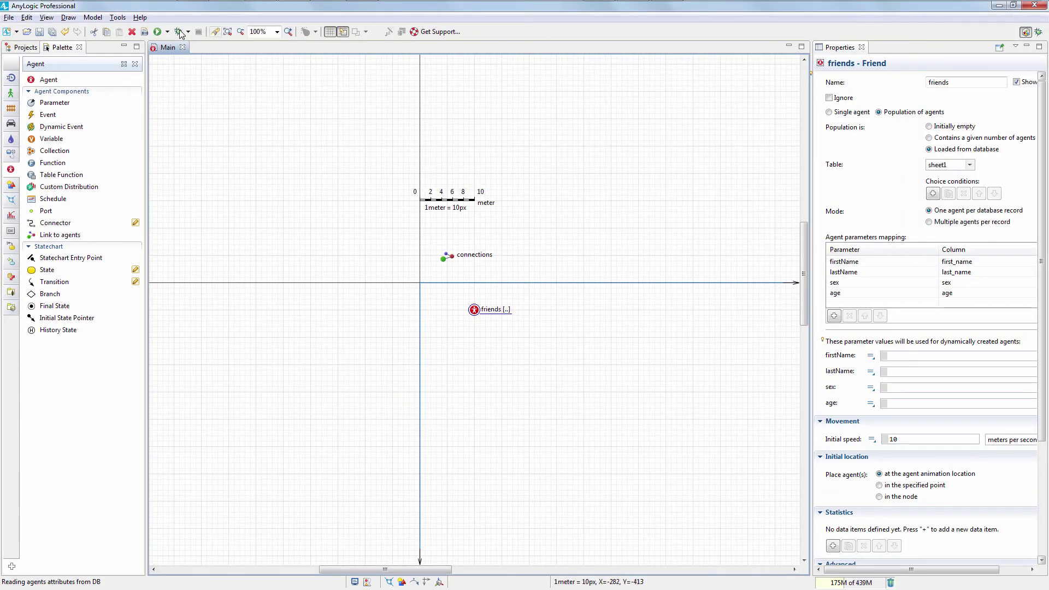
Step: Run the model and start the simulation with six Friend agents
{"action": "left_click", "coordinate": [158, 32]}
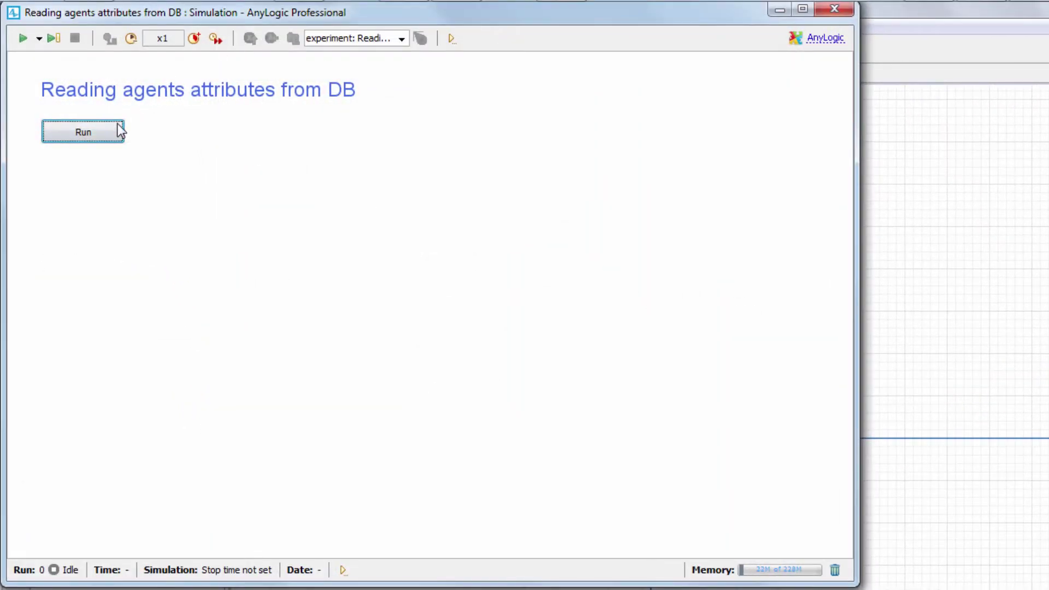
{"action": "left_click", "coordinate": [110, 129]}
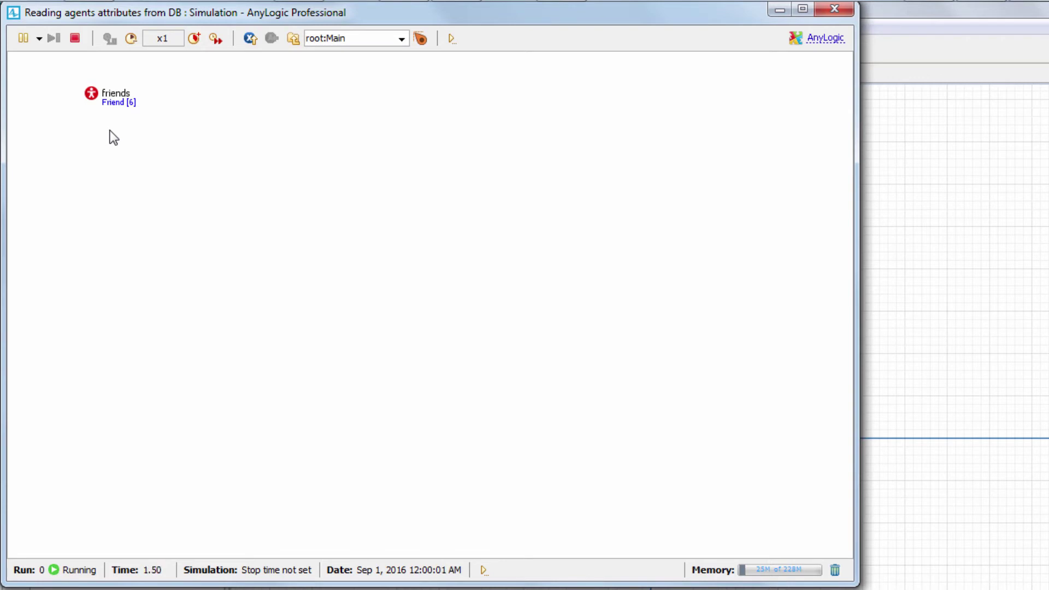
Step: Step through friends[0] to friends[5]: Ross, Monica, Joey, Chandler, Phoebe and Rachel
{"action": "left_click", "coordinate": [92, 95]}
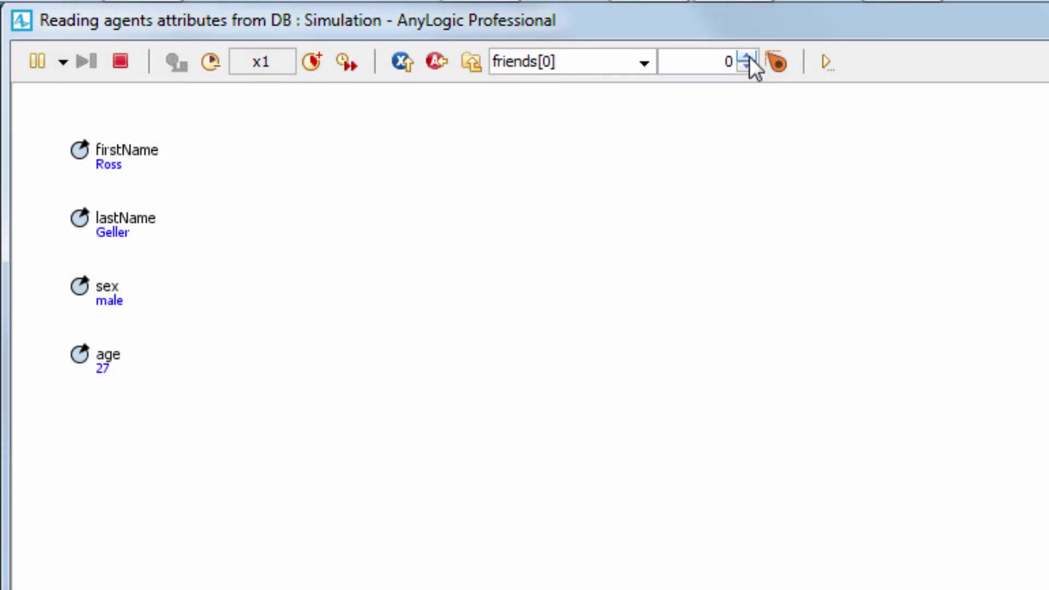
{"action": "left_click", "coordinate": [748, 57]}
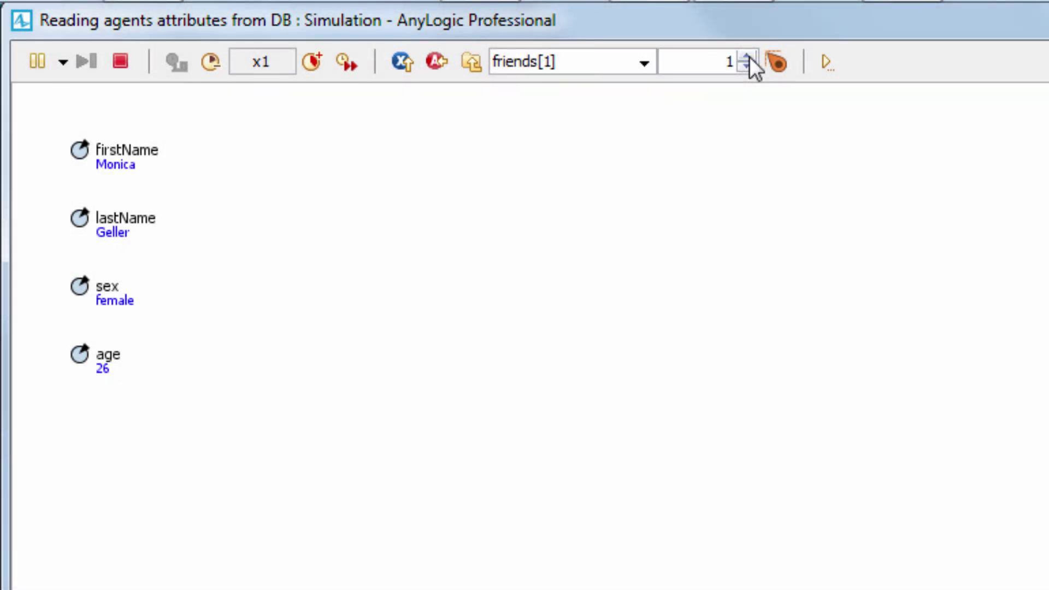
{"action": "left_click", "coordinate": [749, 56]}
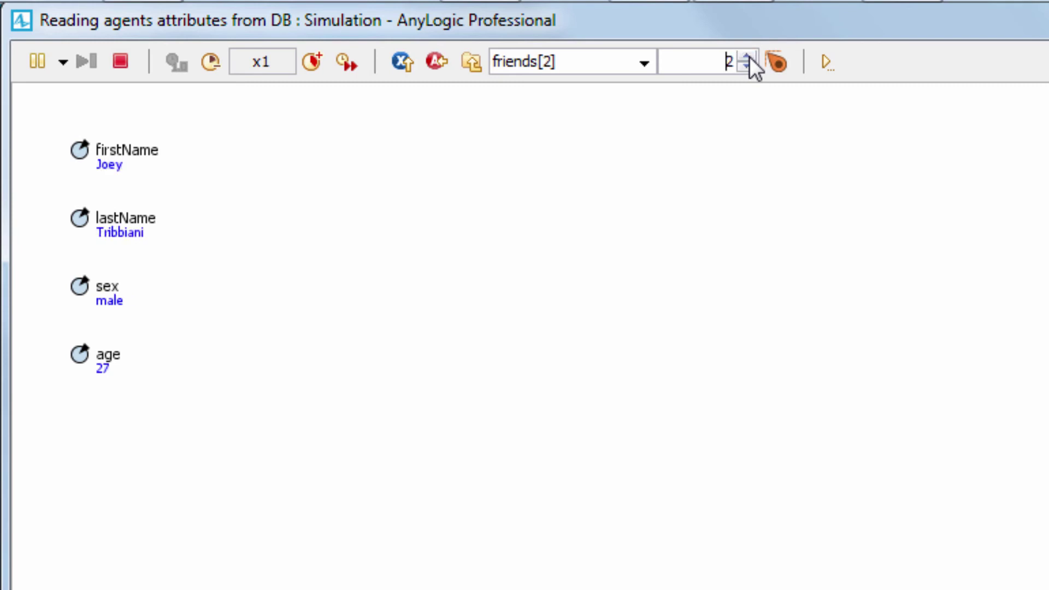
{"action": "left_click", "coordinate": [748, 56]}
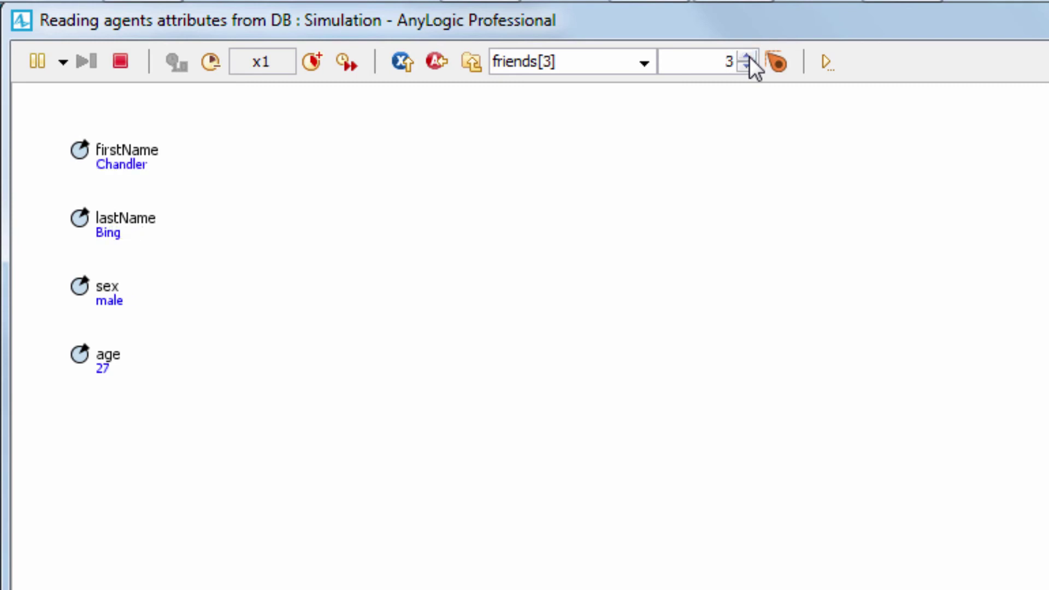
{"action": "left_click", "coordinate": [749, 56]}
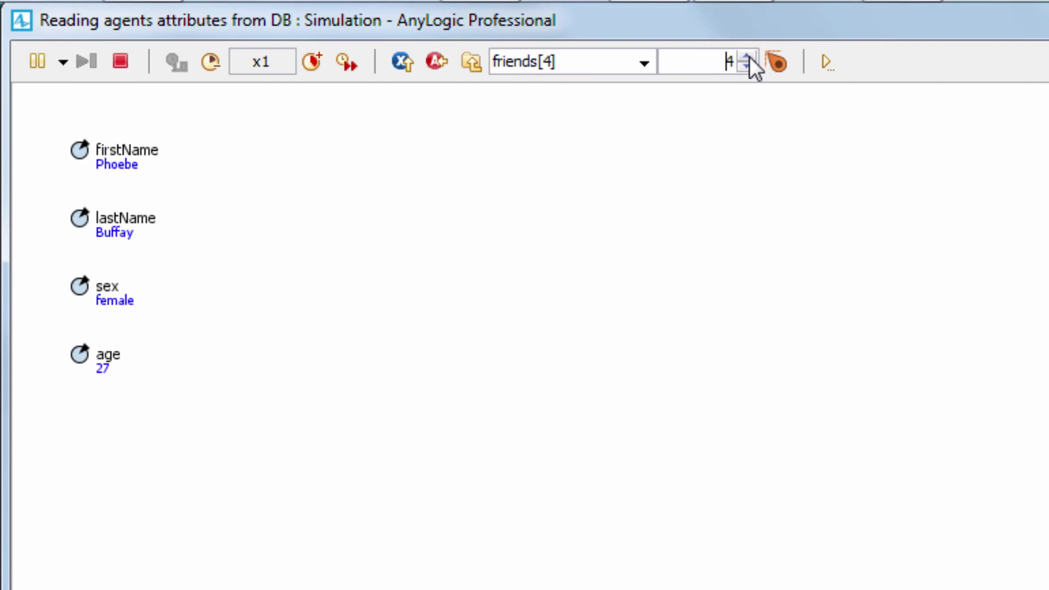
{"action": "left_click", "coordinate": [750, 57]}
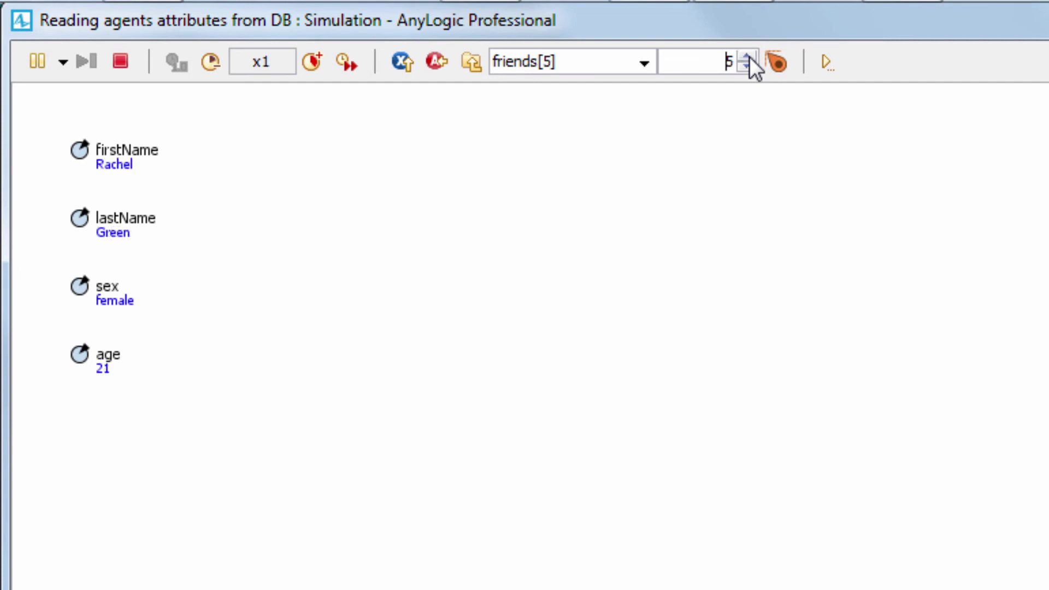